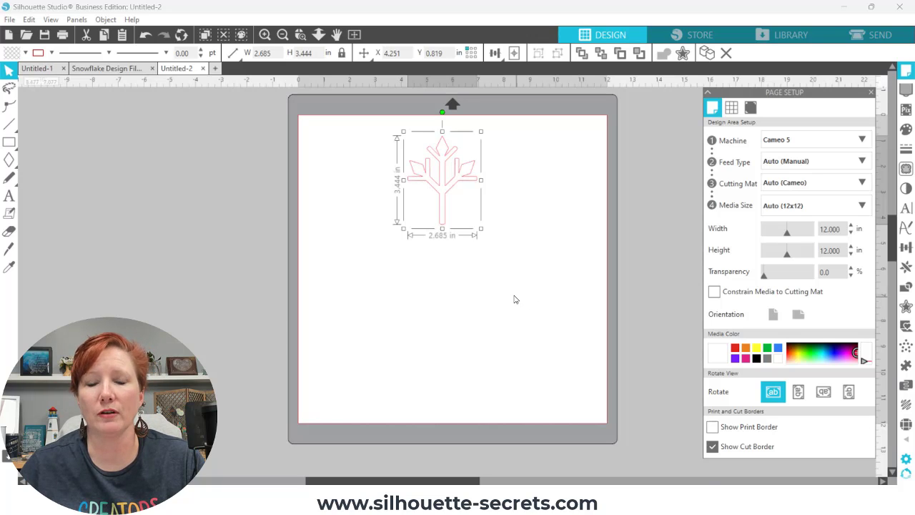
Enable the Center of Rotation option in the Defaults preferences, then apply and save the change
left_click(445, 185)
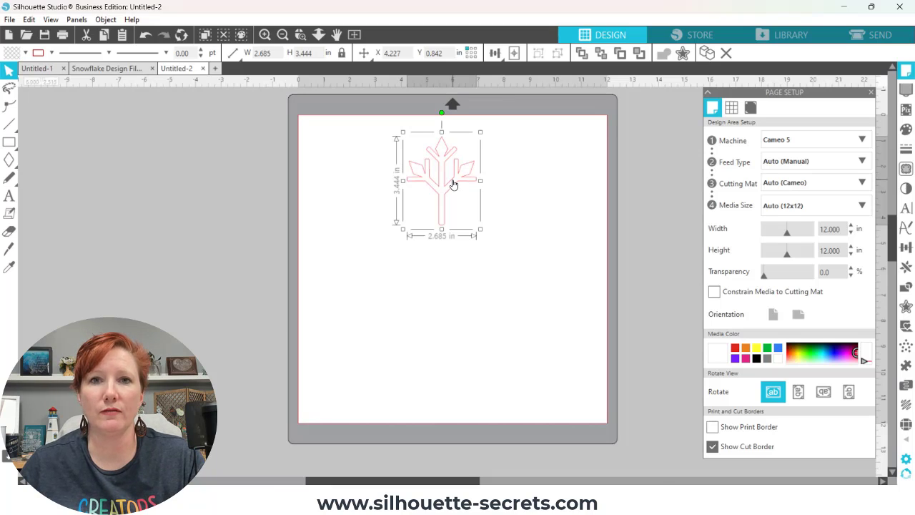
left_click(905, 459)
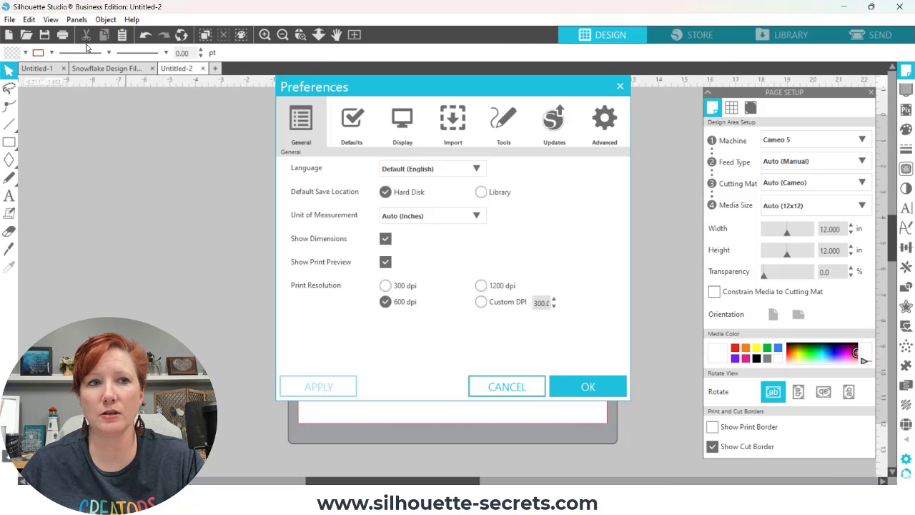
left_click(28, 19)
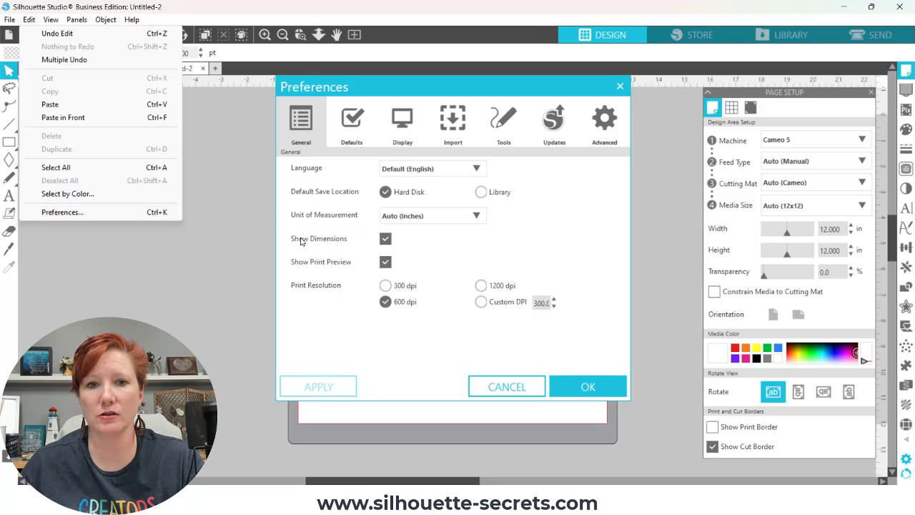
left_click(361, 319)
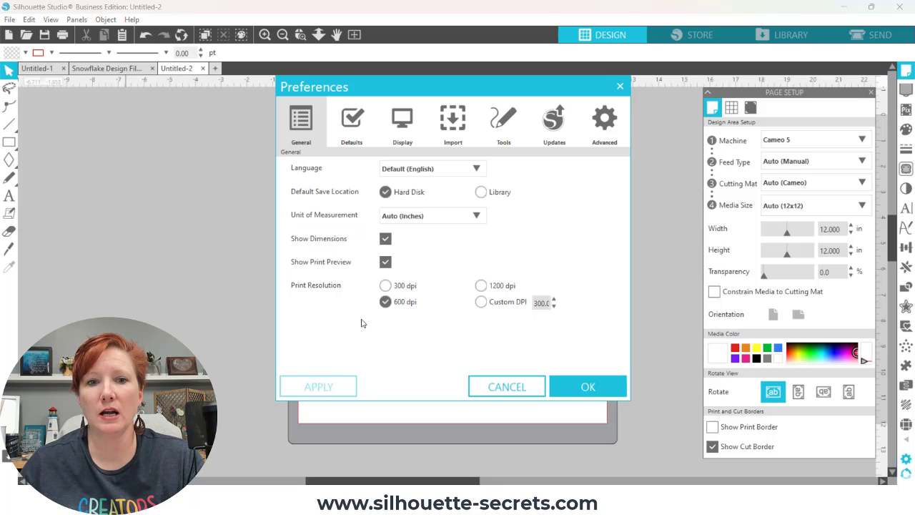
key("ctrl")
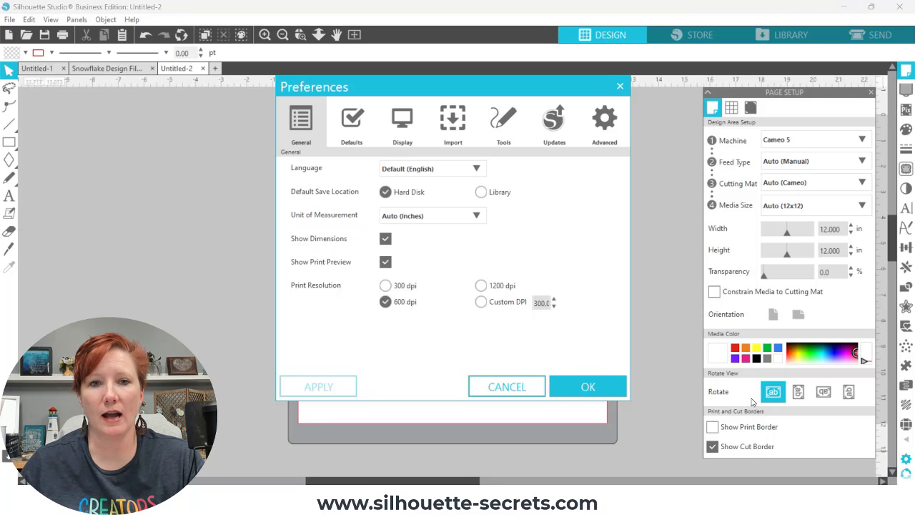
left_click(350, 125)
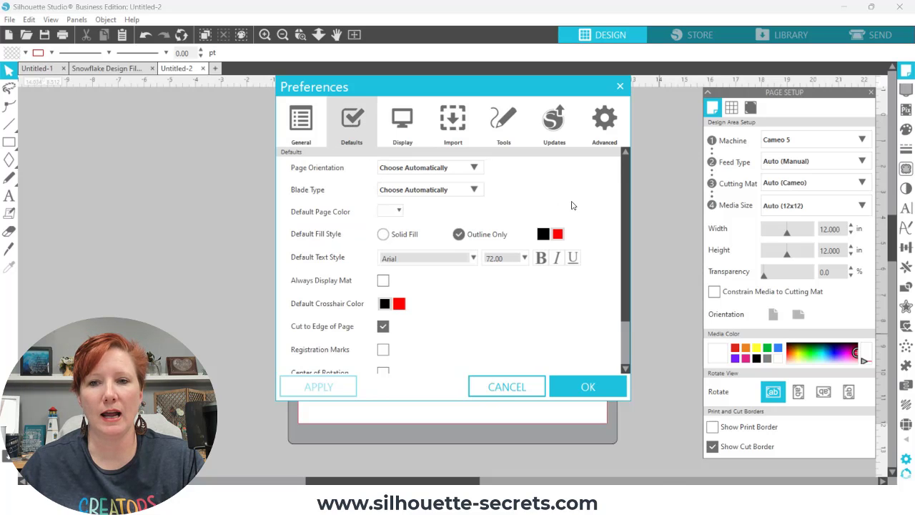
left_click_drag(626, 191, 629, 238)
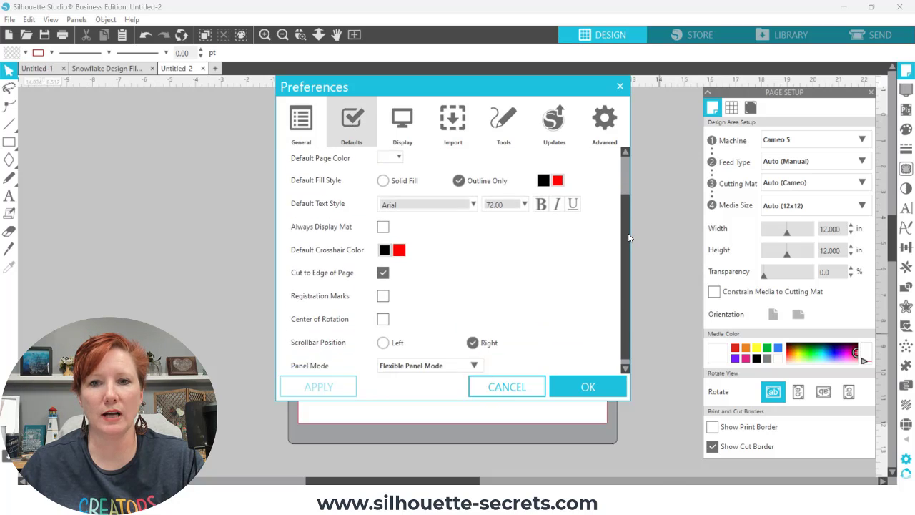
left_click(384, 313)
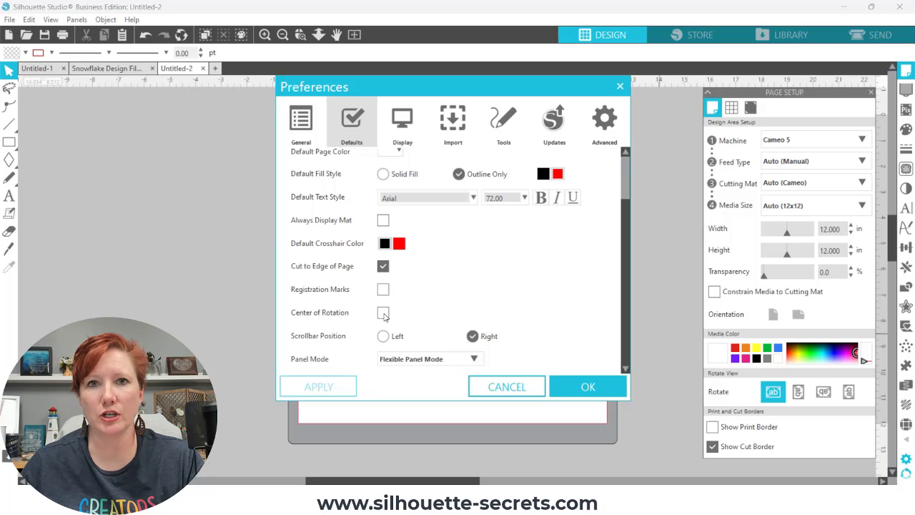
left_click(384, 314)
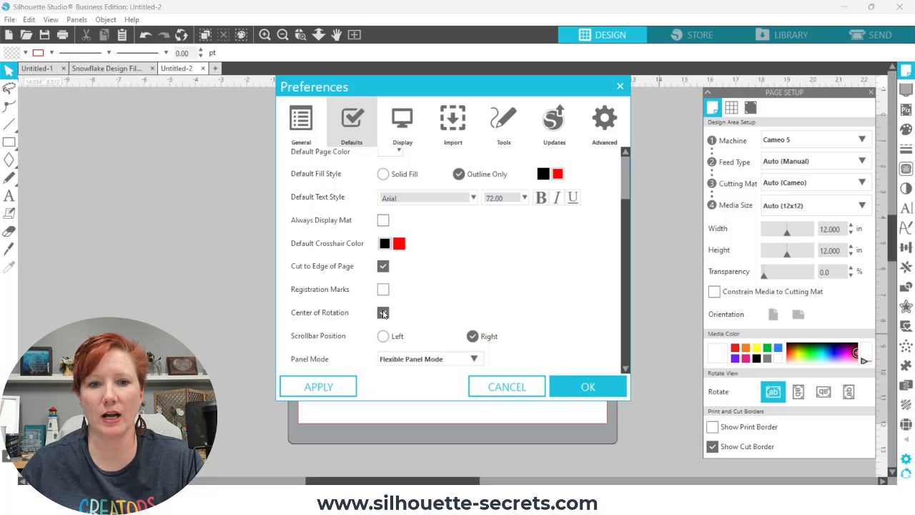
left_click(346, 386)
left_click(584, 387)
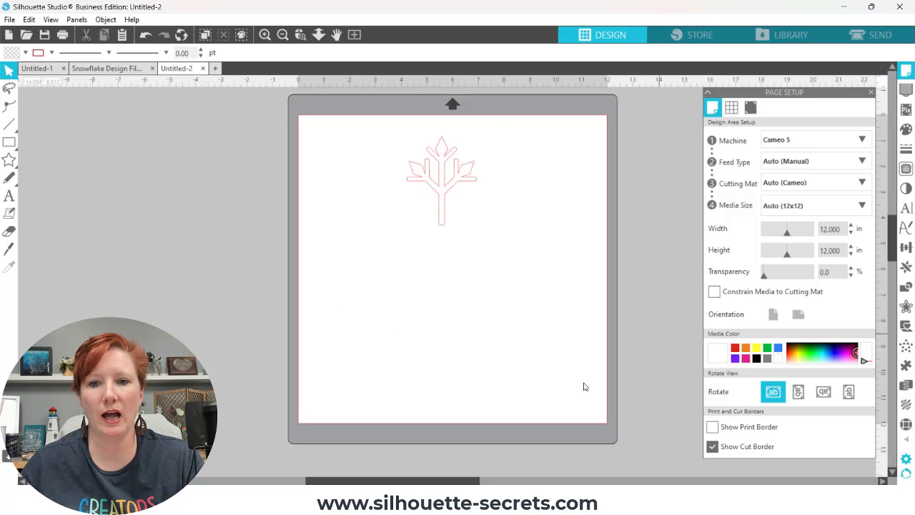
Select the branch shape and move its centre of rotation beside the shape, then onto the shape's middle point
left_click(440, 180)
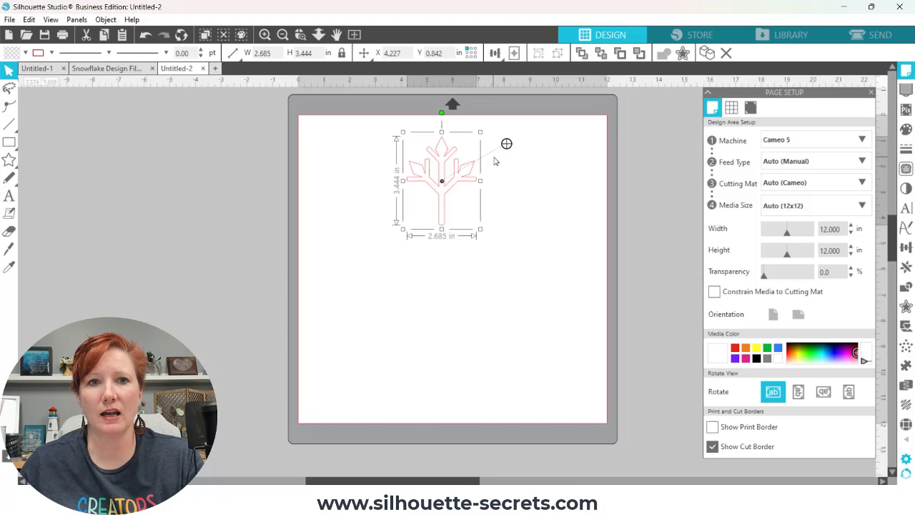
left_click(300, 34)
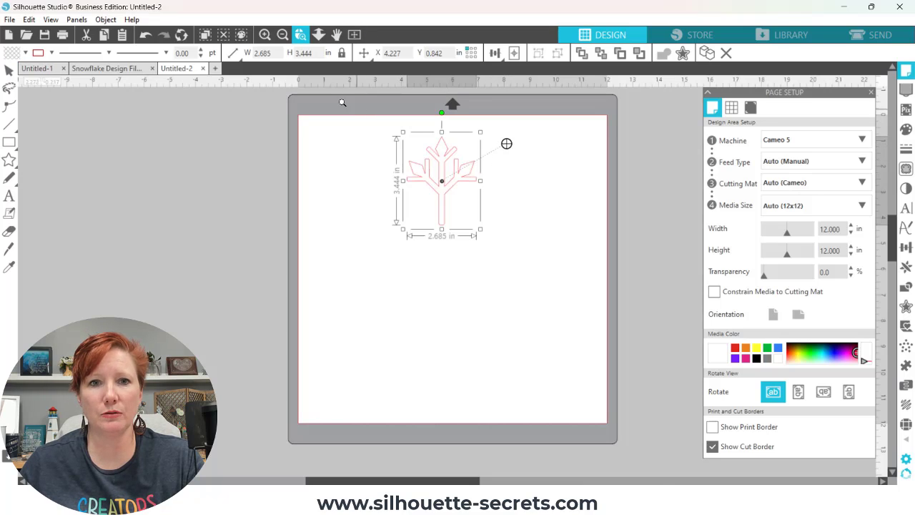
left_click_drag(343, 107, 556, 259)
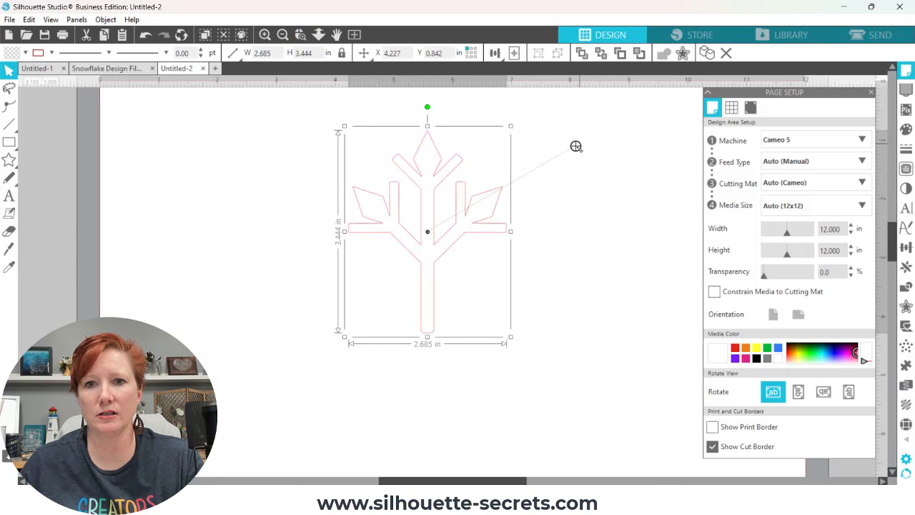
left_click_drag(576, 147, 581, 221)
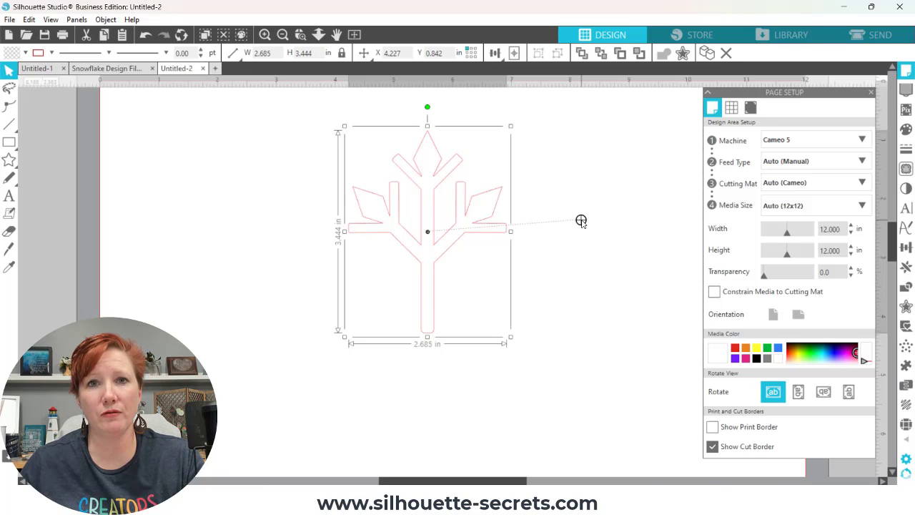
left_click_drag(581, 221, 428, 232)
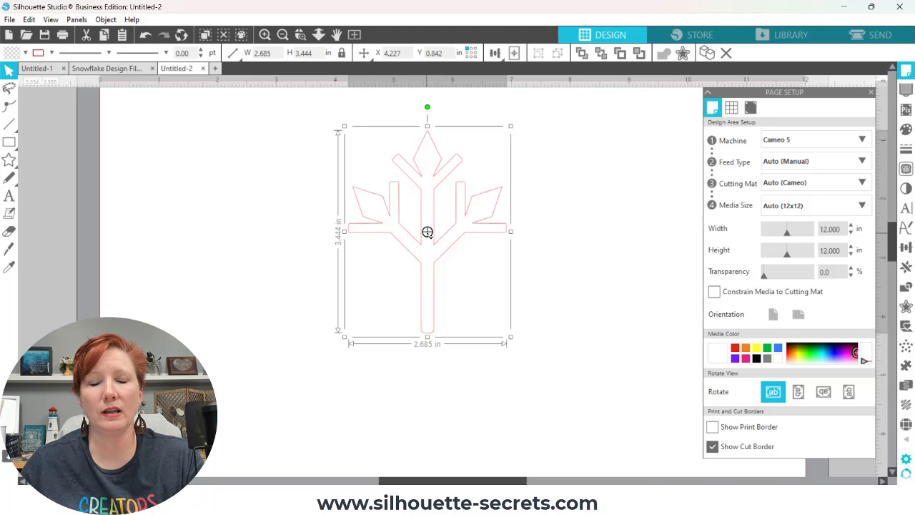
Try replicating the branch as two rotated copies around its own middle, and undo the copies
left_click(906, 266)
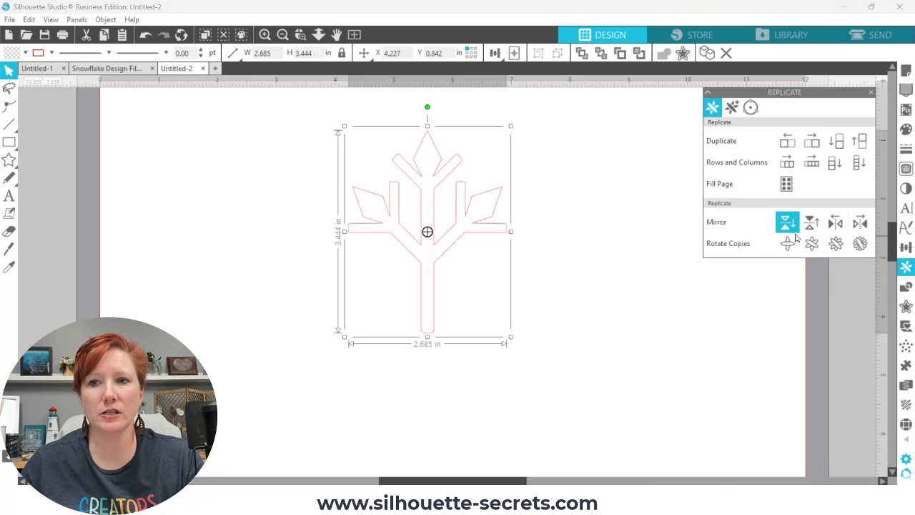
left_click(813, 246)
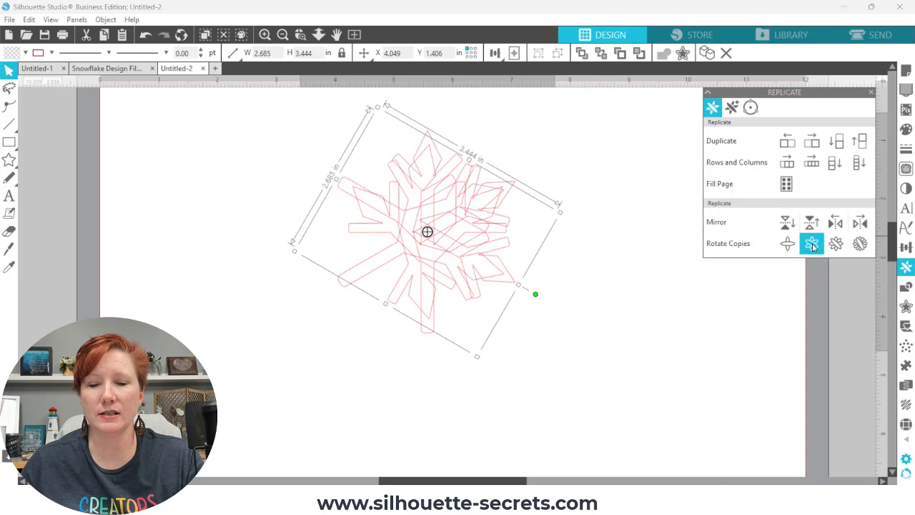
key("ctrl+z")
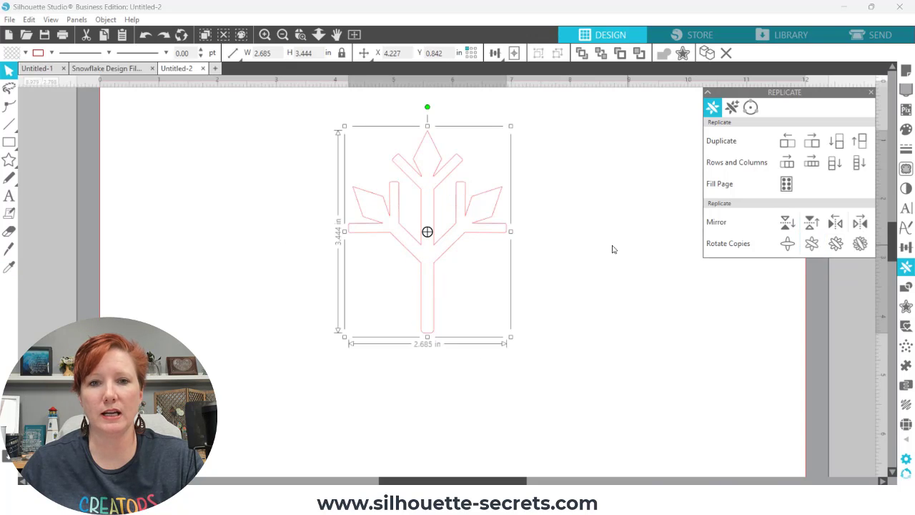
Try two rotated copies of the branch around a centre of rotation placed well to its right, and undo both changes
left_click_drag(428, 232, 521, 231)
left_click_drag(593, 235, 612, 233)
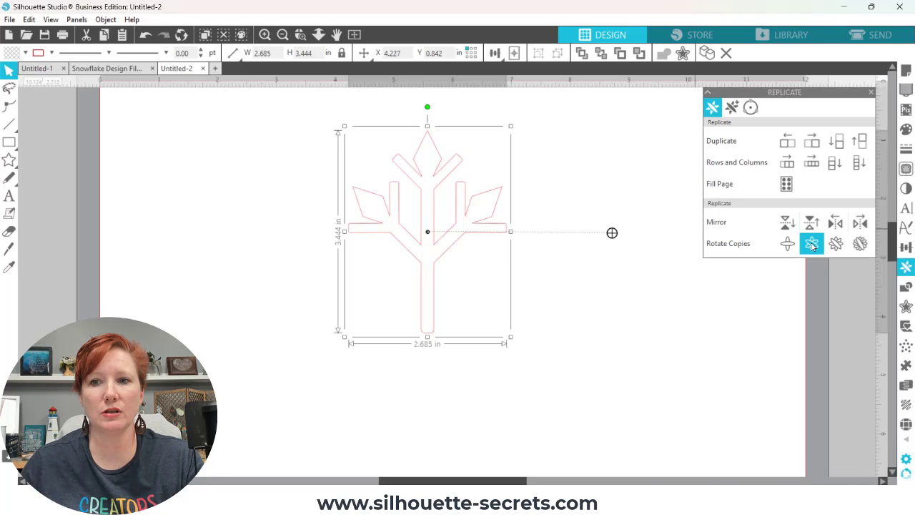
left_click(811, 243)
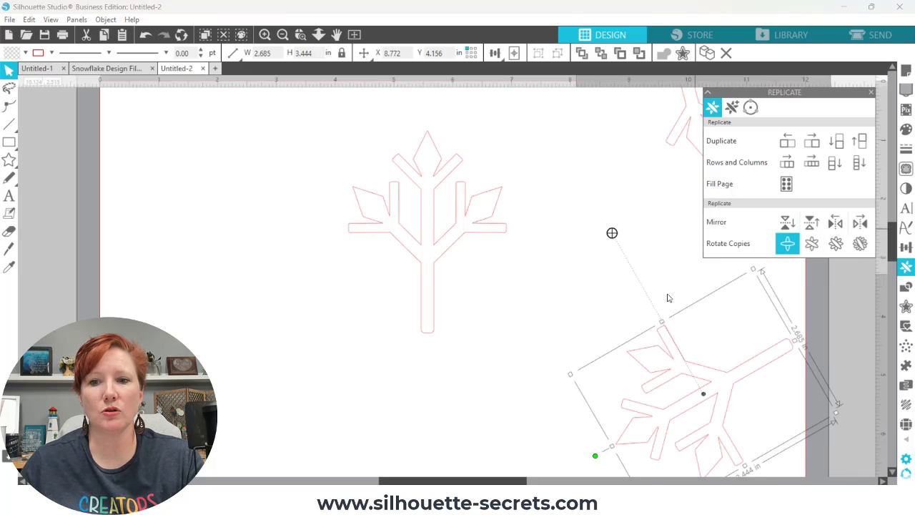
left_click_drag(500, 282, 415, 263)
key("alt")
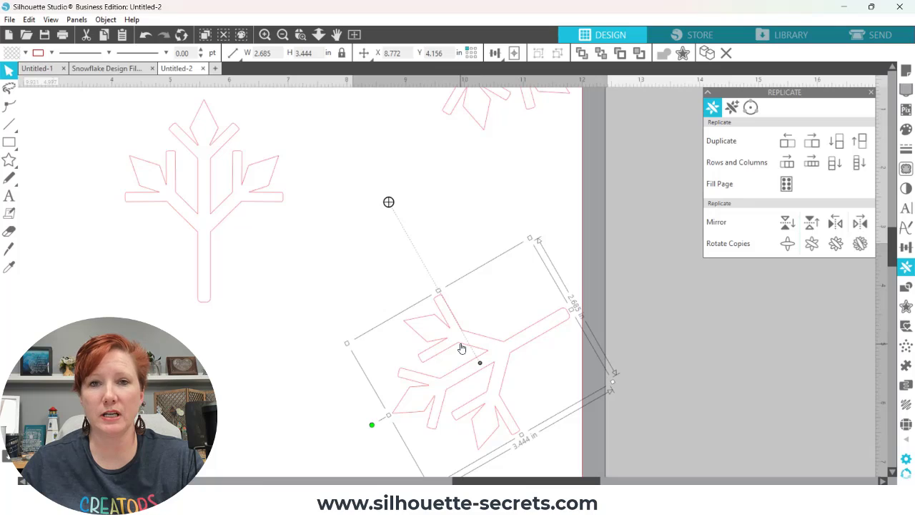
key("space")
left_click_drag(462, 348, 685, 379)
key("ctrl+z")
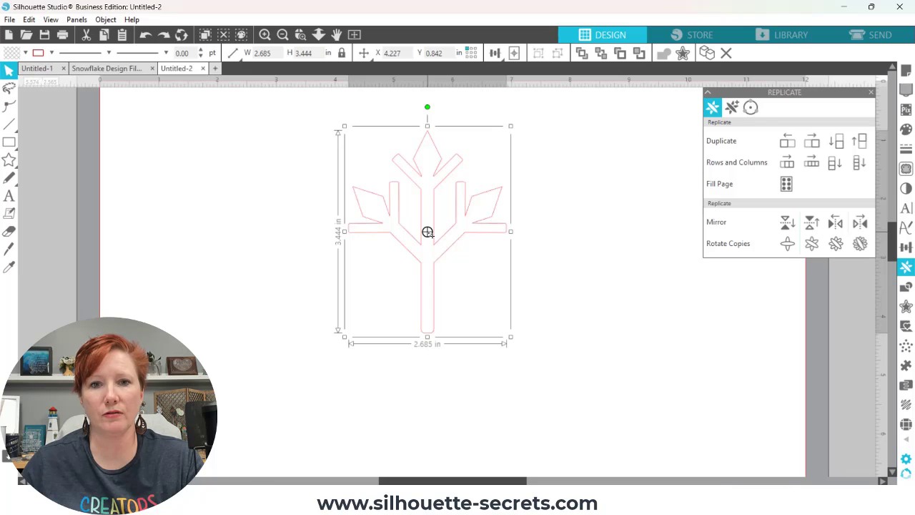
Place the centre of rotation on the bottom end of the branch's stem and replicate the branch as three rotated copies
left_click_drag(428, 231, 427, 333)
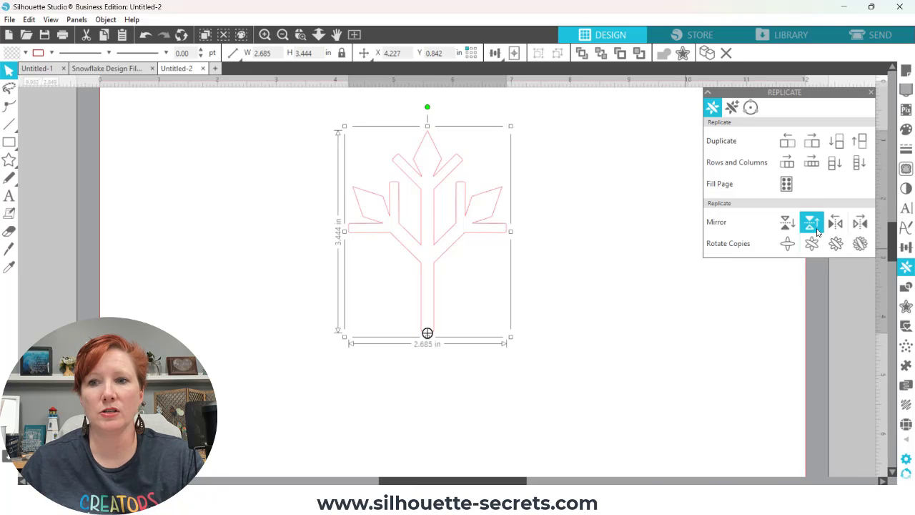
left_click(836, 244)
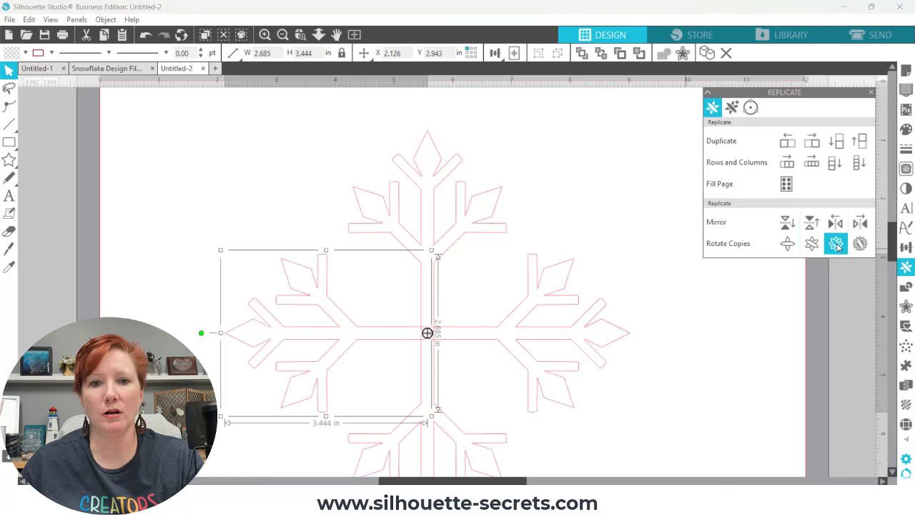
left_click(282, 38)
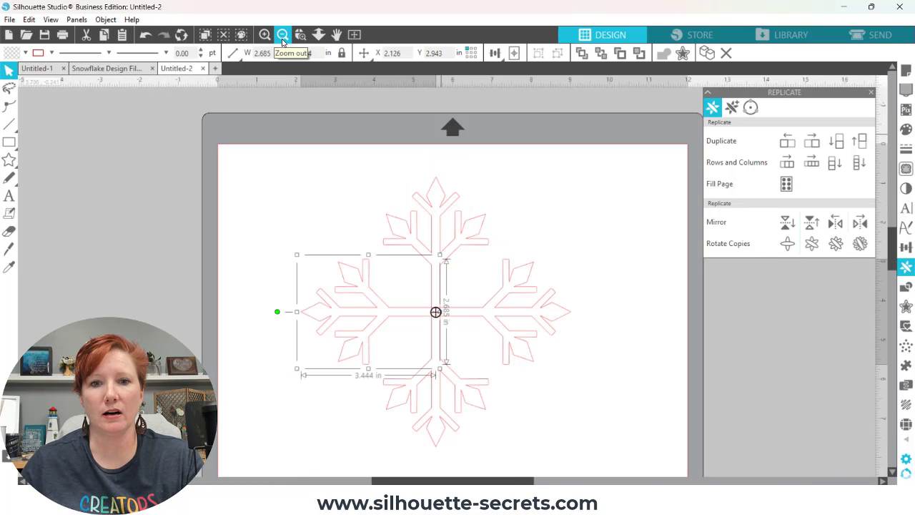
left_click(282, 36)
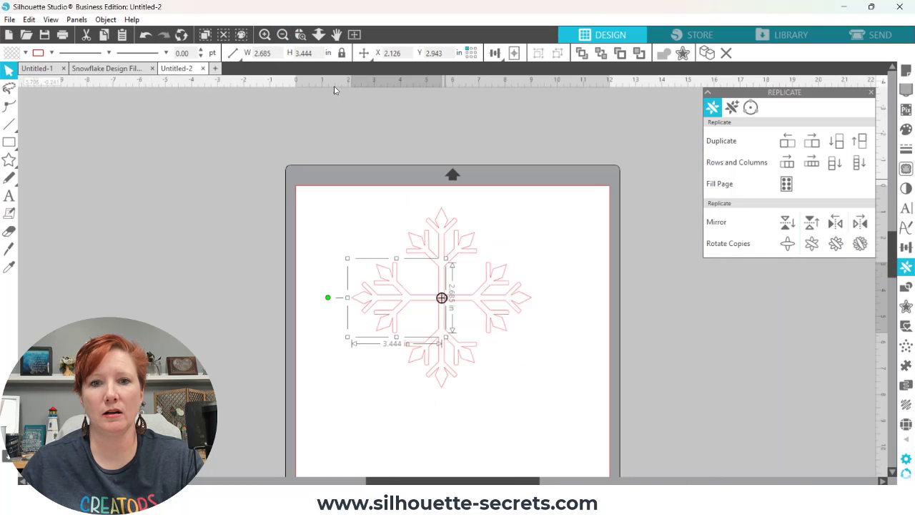
Select all four branches of the snowflake together
left_click(549, 351)
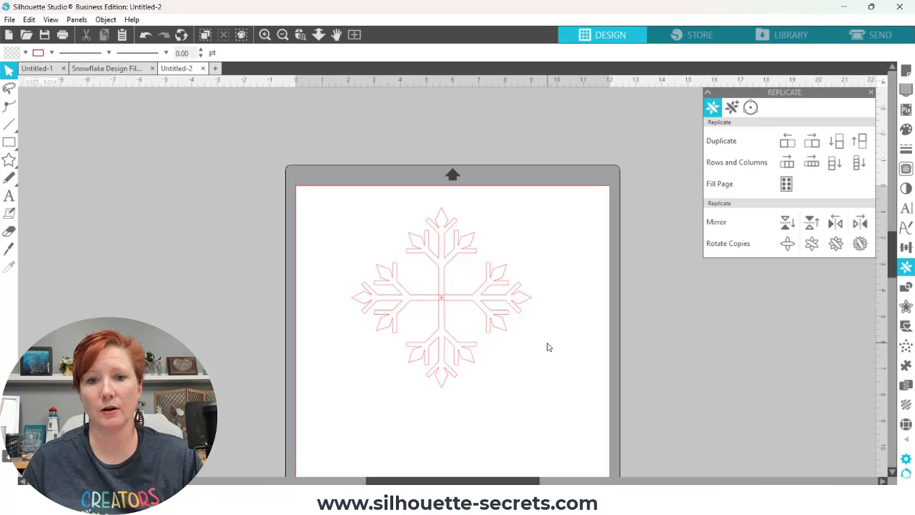
left_click(441, 297)
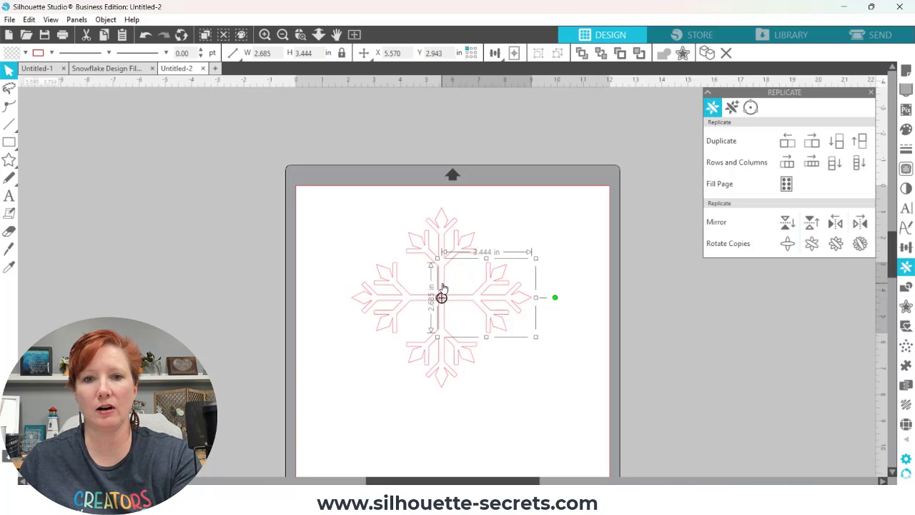
key("ctrl+a")
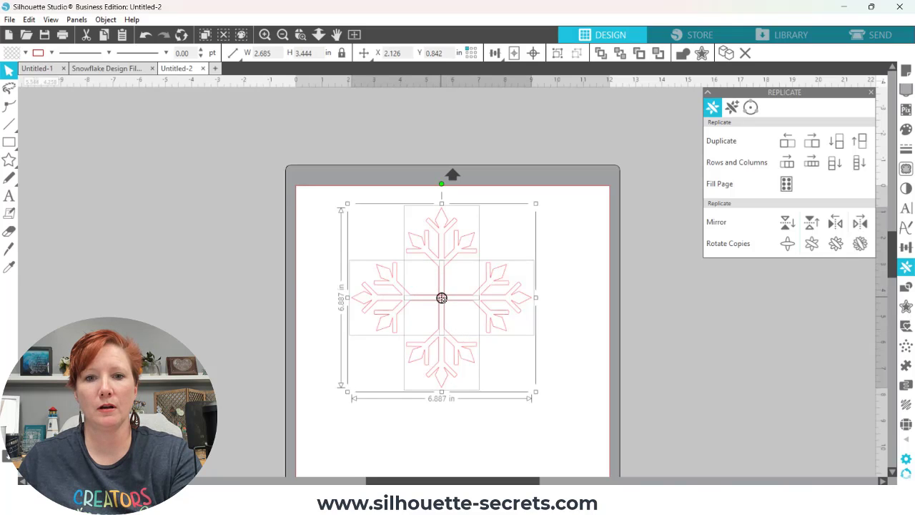